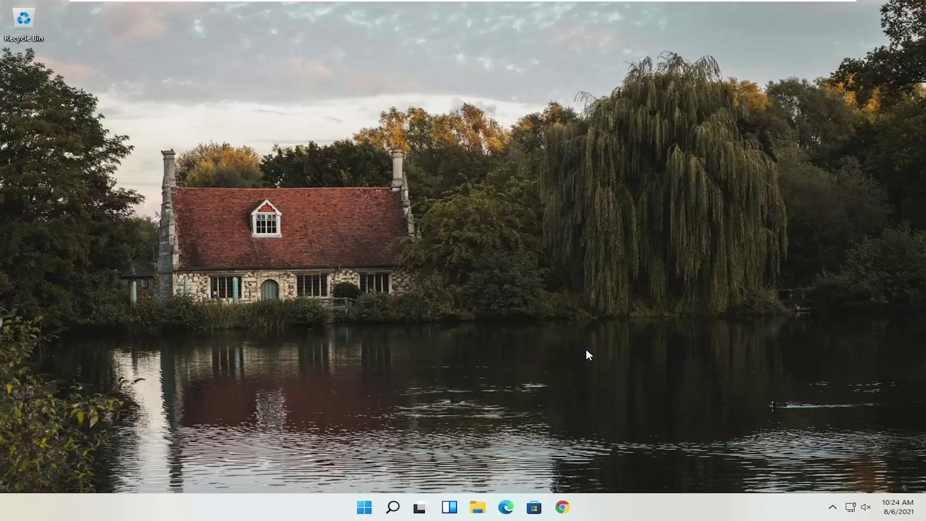
Open Google Chrome in a maximized window and go to google.com
click(571, 507)
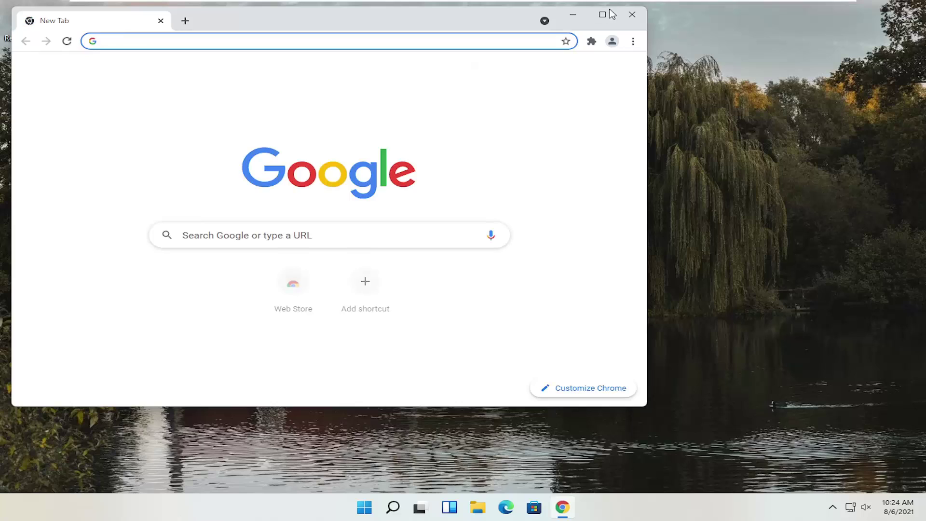
double_click(407, 17)
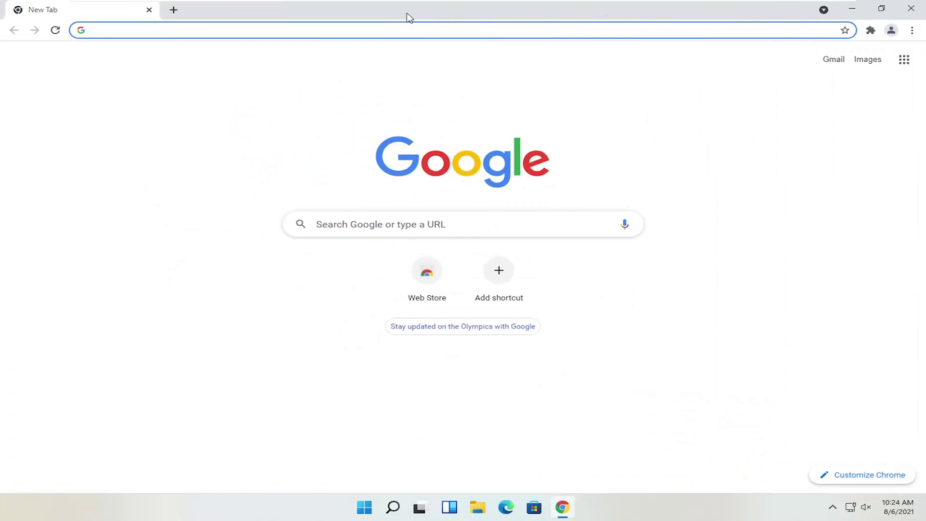
text(google.com)
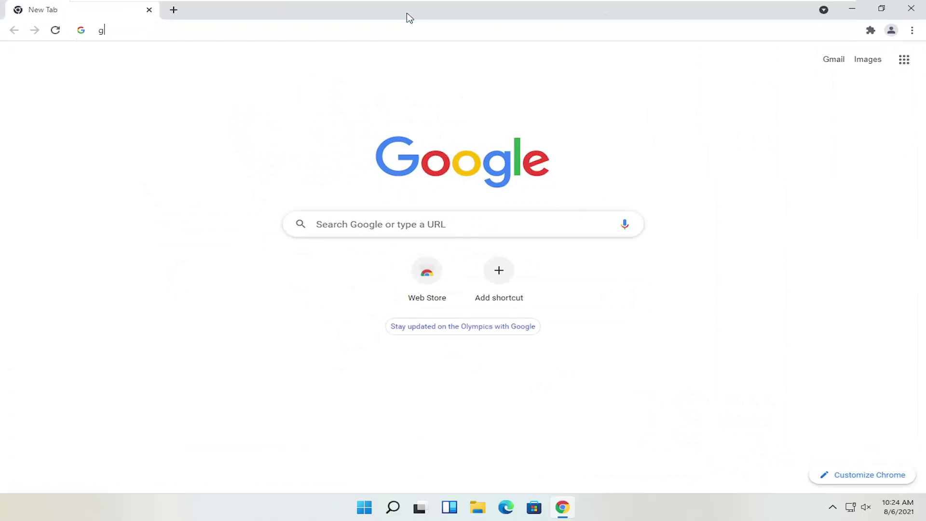
key(Return)
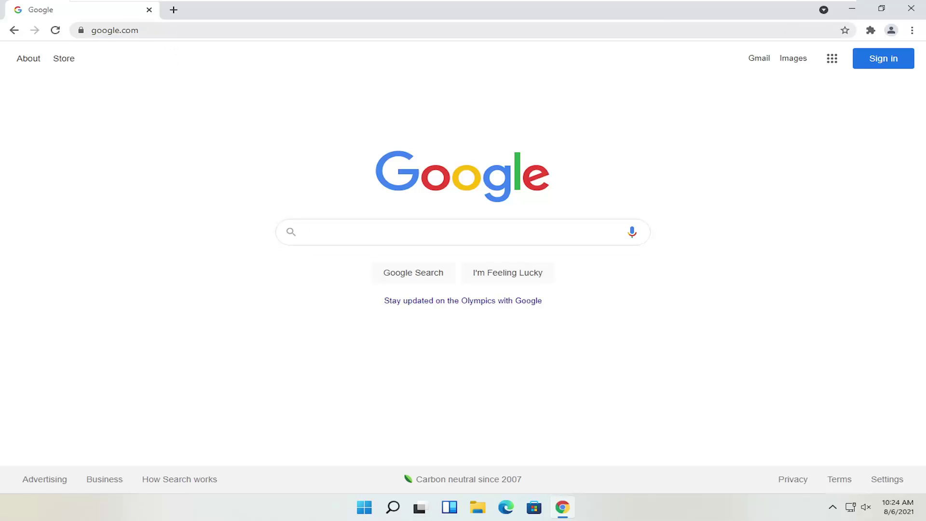
Search the web for "canon printer drivers" and open the Canon U.S.A. Drivers & Downloads result
click(174, 30)
text(canon printer)
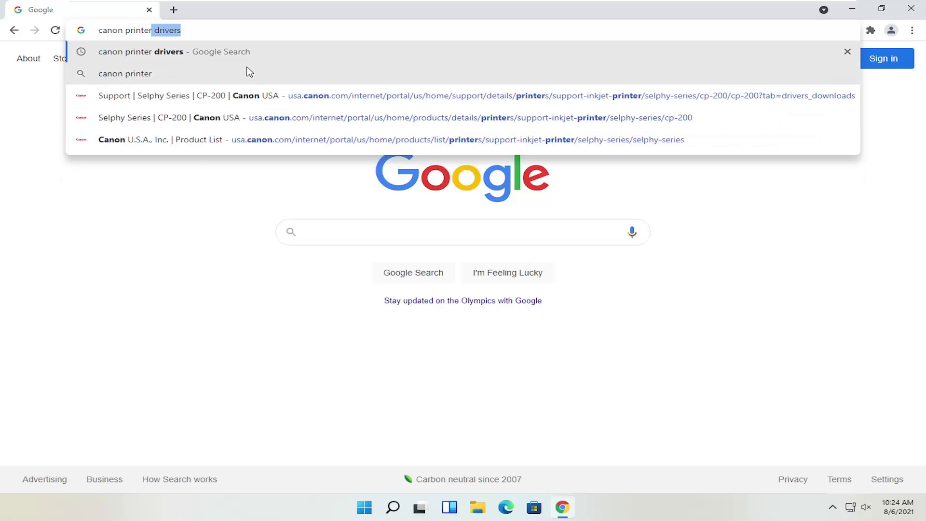
click(224, 52)
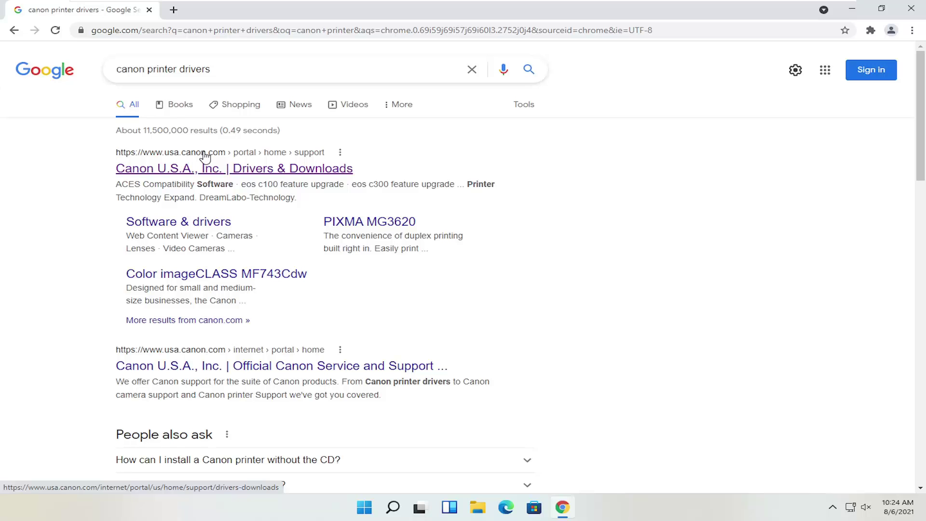
click(163, 170)
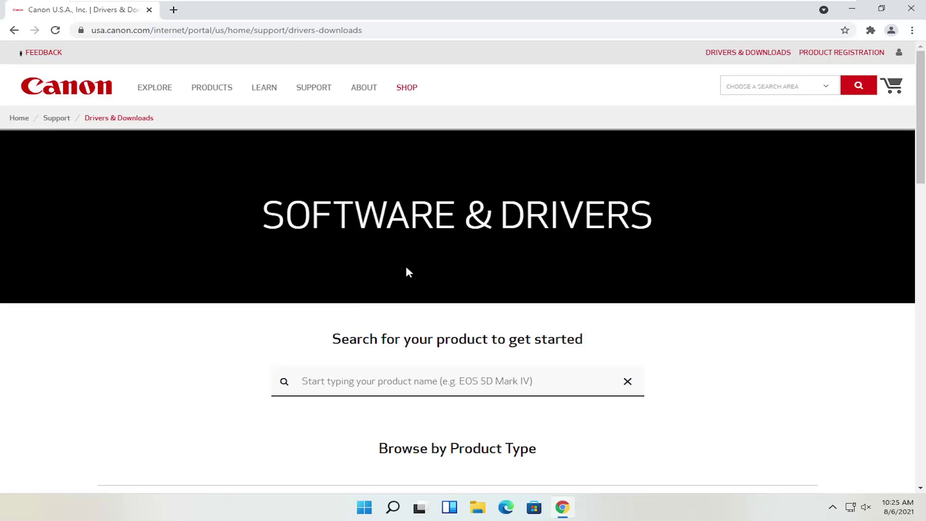
Look through the device families in the Printers product type and return to the product type overview
scroll(406, 267, down, 1)
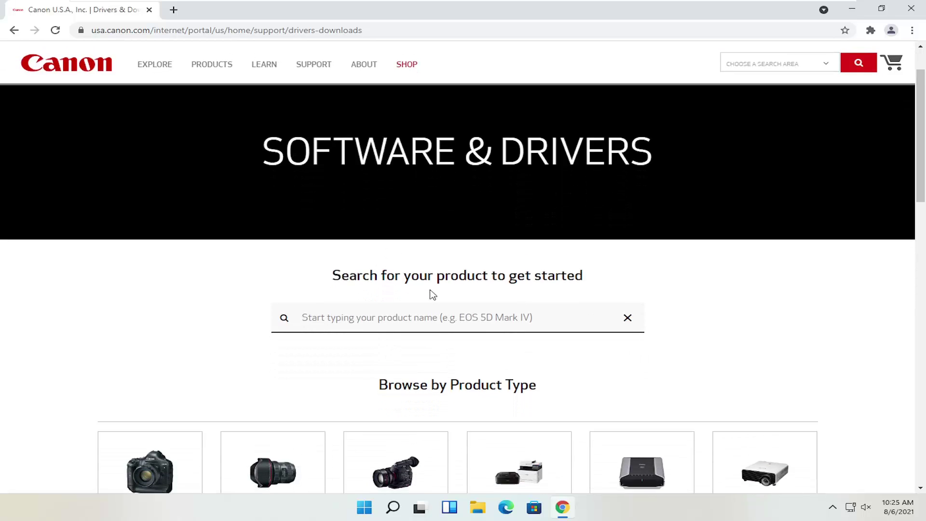
scroll(430, 293, down, 1)
click(302, 284)
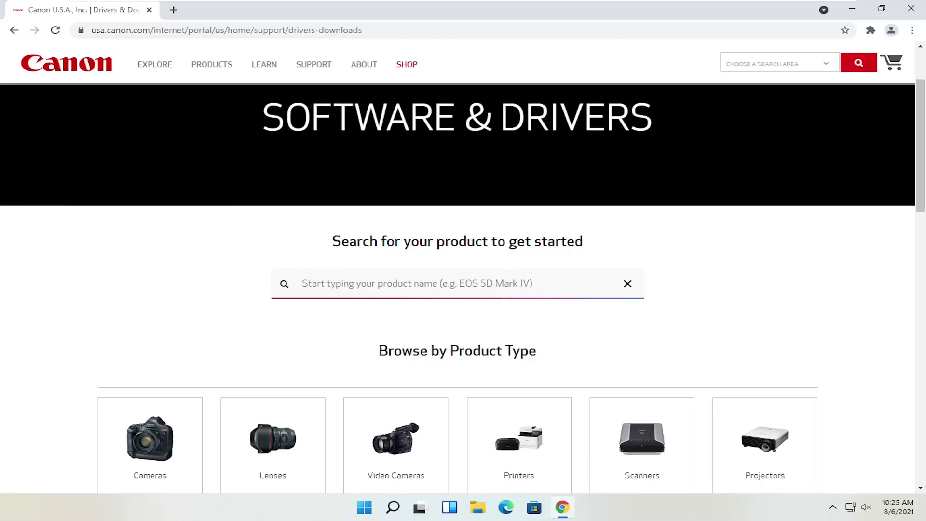
scroll(457, 282, down, 2)
scroll(375, 228, down, 2)
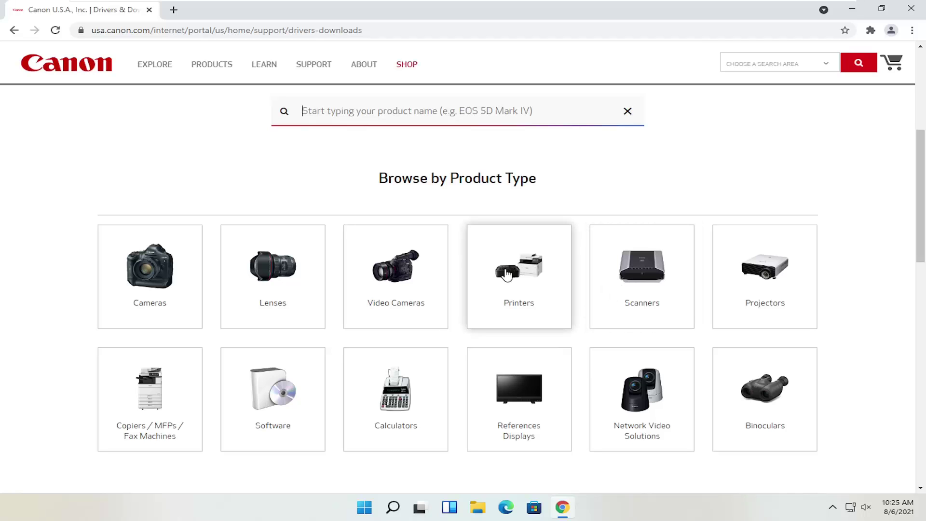
click(528, 280)
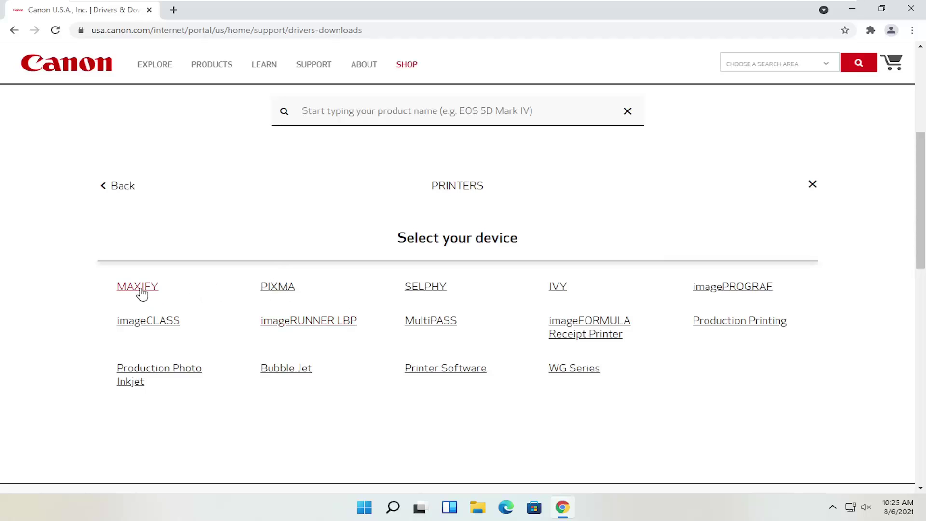
click(269, 295)
click(122, 187)
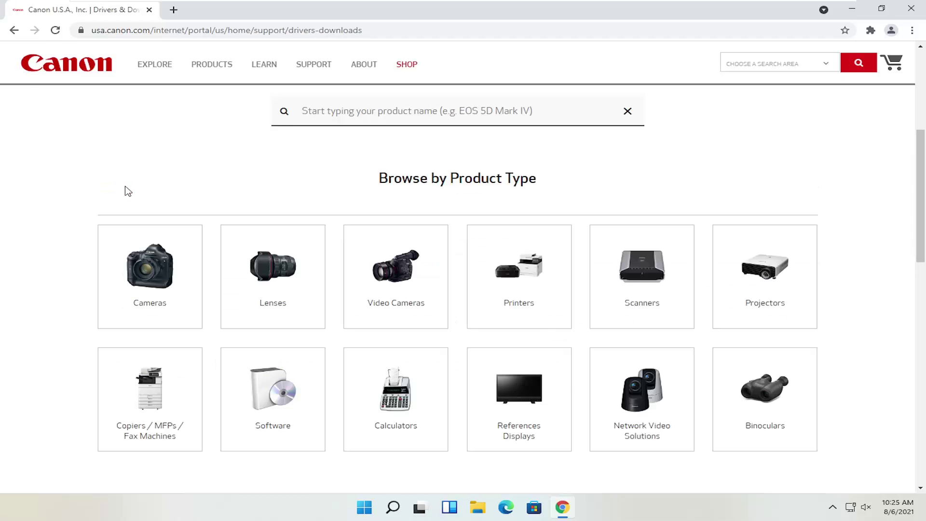
View the device families in the Scanners product type and go back to all product types
click(666, 279)
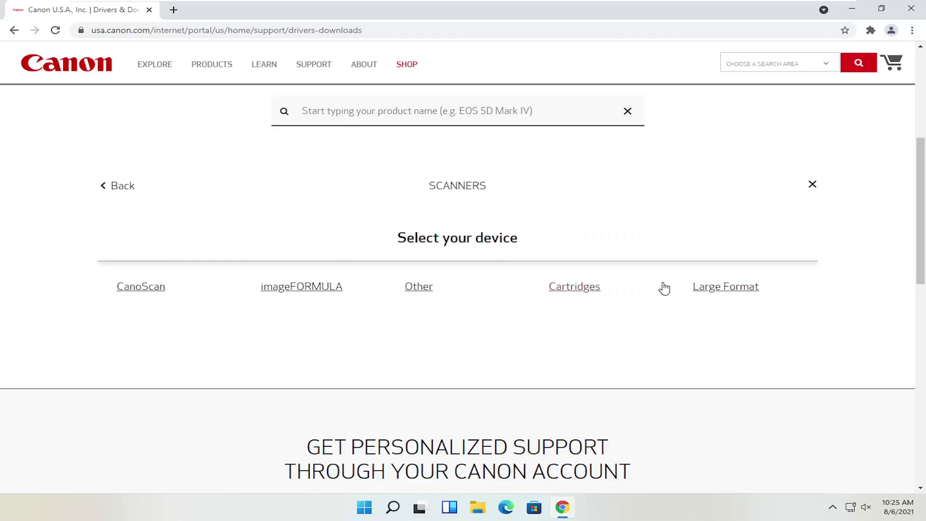
scroll(245, 309, up, 1)
scroll(244, 310, up, 1)
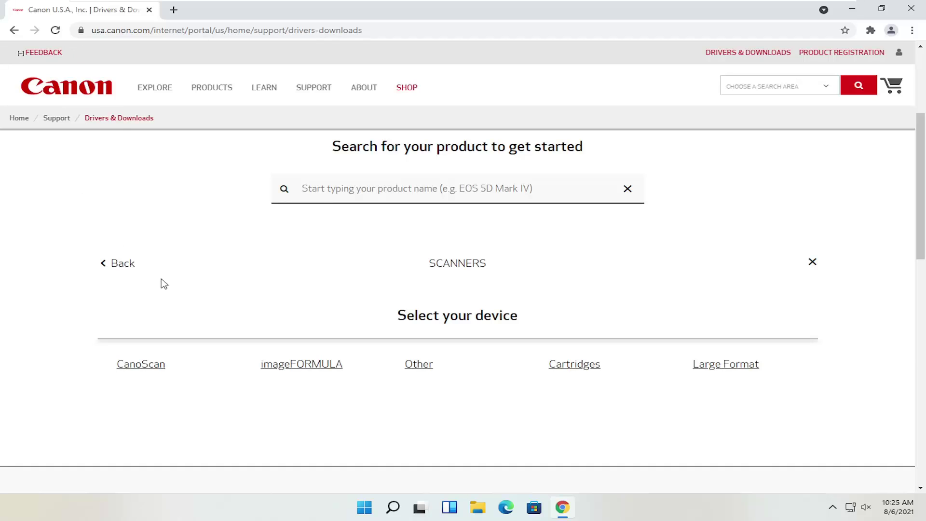
click(121, 263)
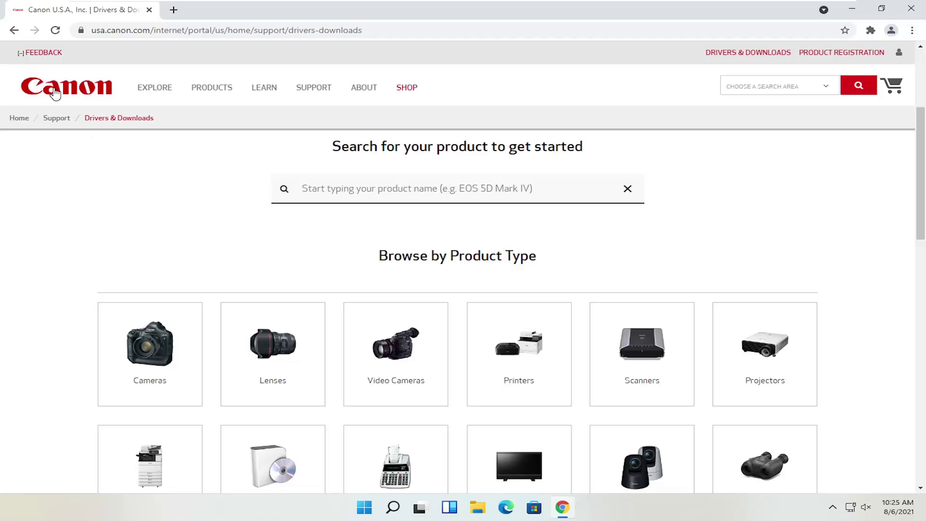
Search the Canon products for "pixma mg2520" and open the PIXMA MG2520 (MG2500 Series) support page
scroll(172, 197, down, 1)
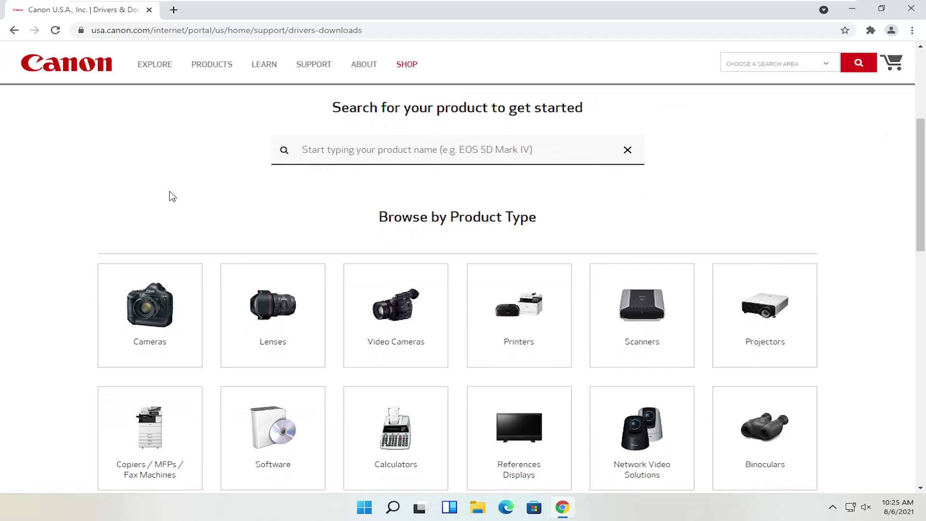
scroll(279, 172, up, 1)
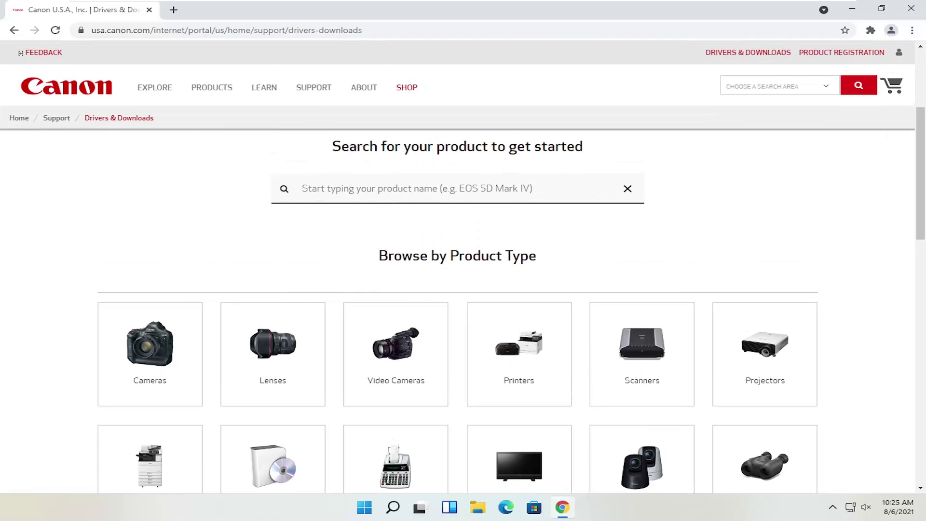
click(302, 188)
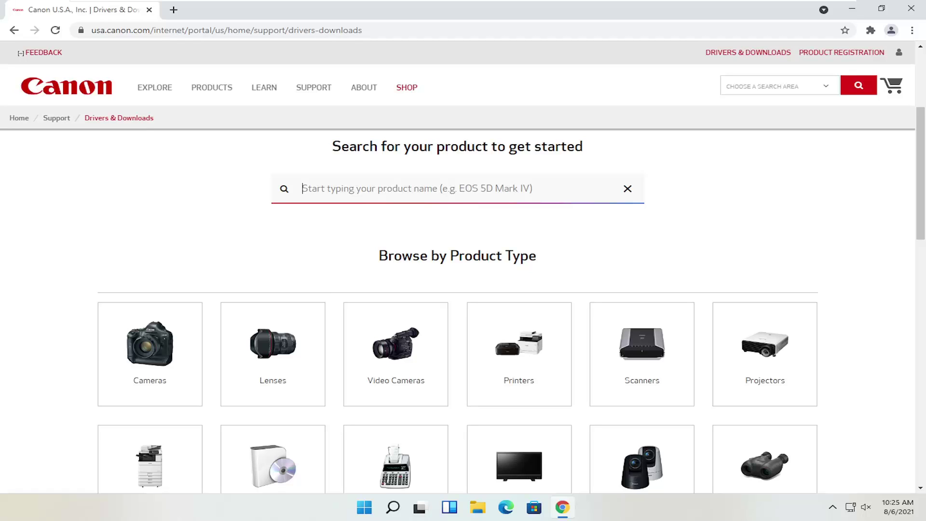
text(pixma mg252)
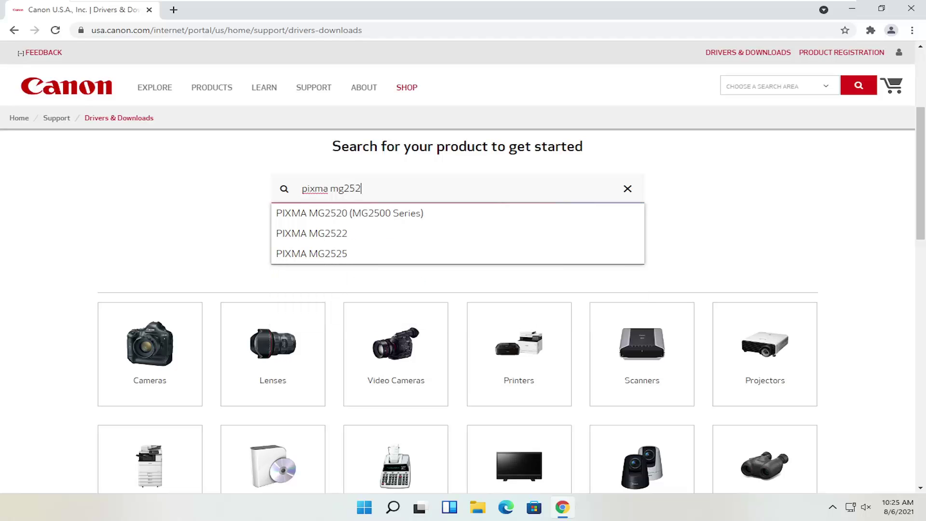
text(0)
click(347, 216)
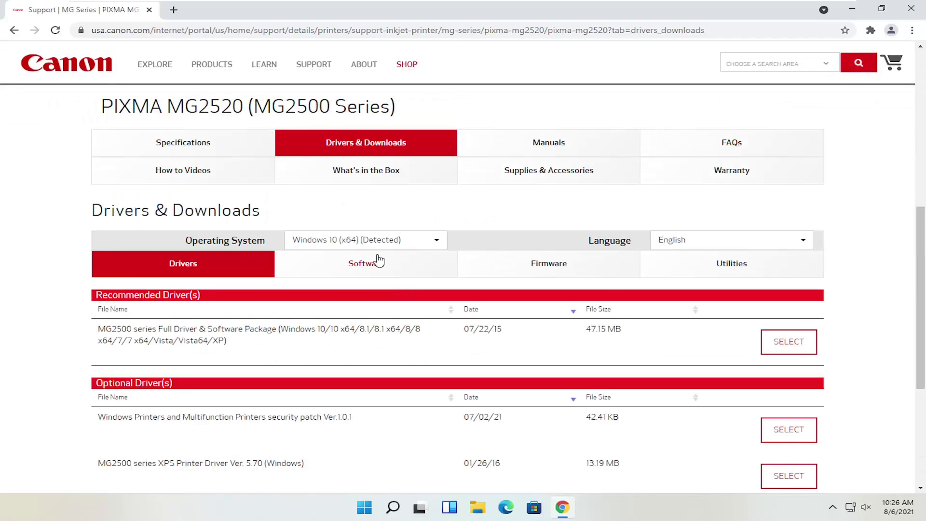
Examine the recommended and optional drivers offered for the PIXMA MG2520
scroll(378, 260, down, 1)
scroll(254, 192, down, 1)
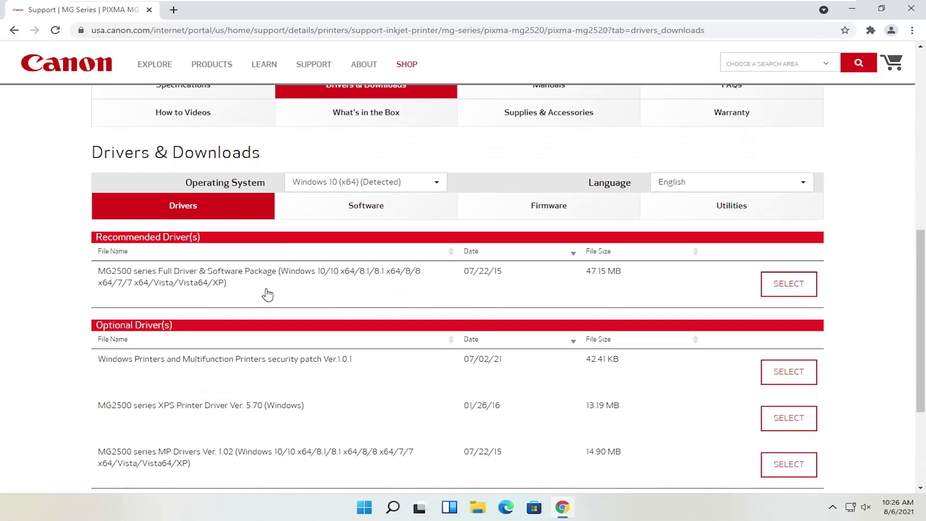
scroll(220, 309, up, 1)
scroll(220, 309, up, 3)
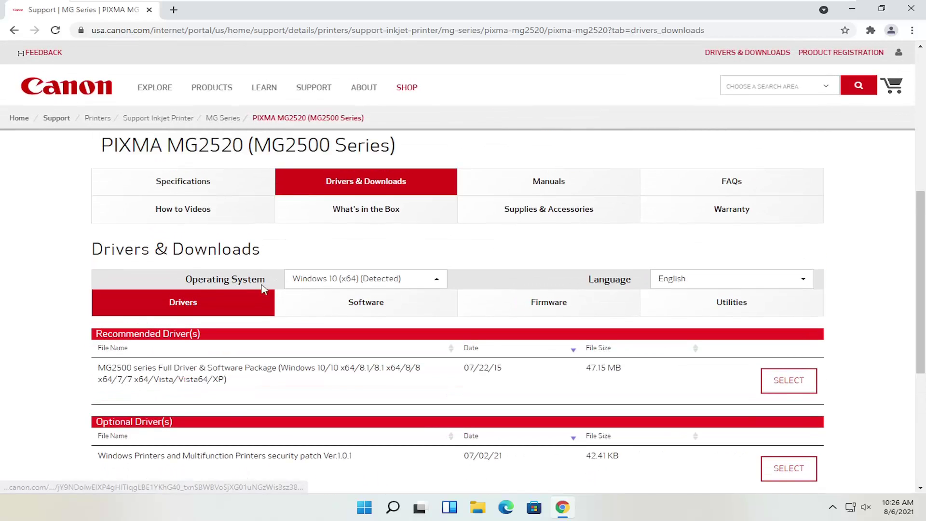
Review the PIXMA MG2520's specifications and return to its Drivers & Downloads section
click(207, 206)
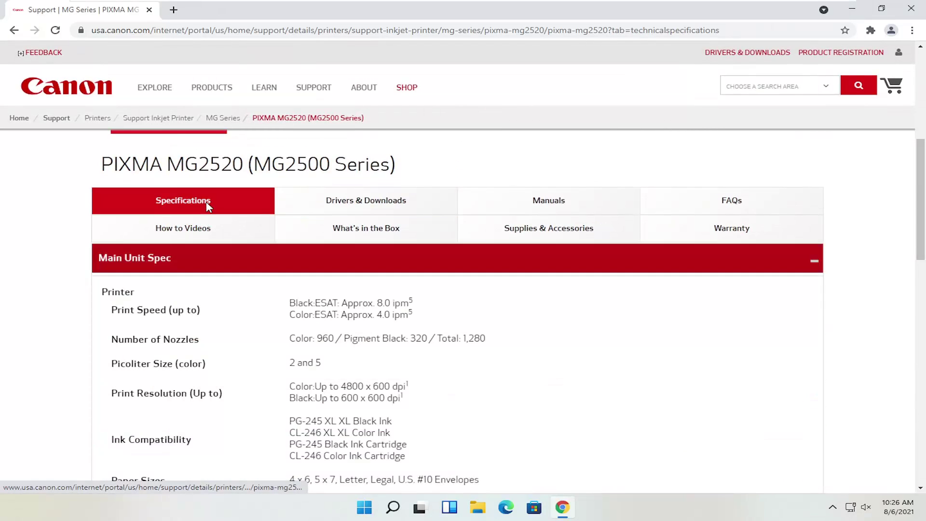
scroll(220, 259, down, 3)
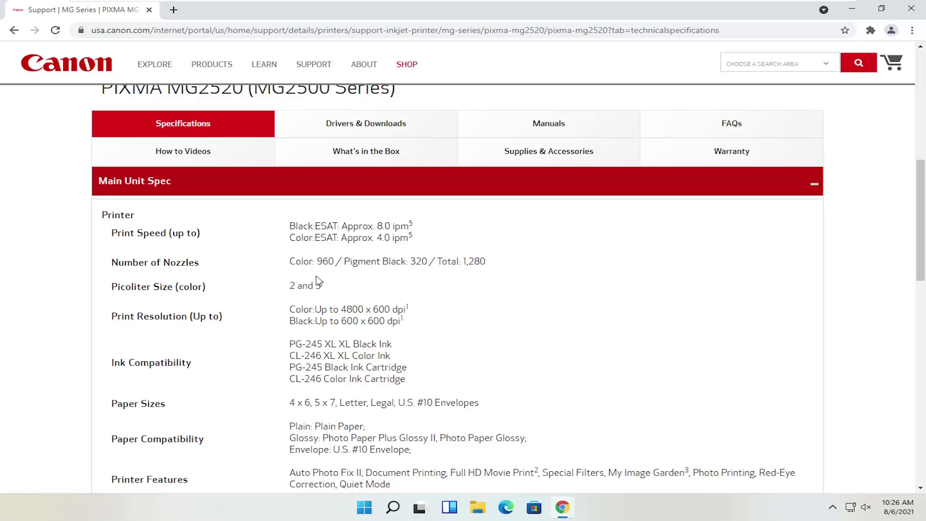
scroll(344, 276, up, 3)
click(367, 219)
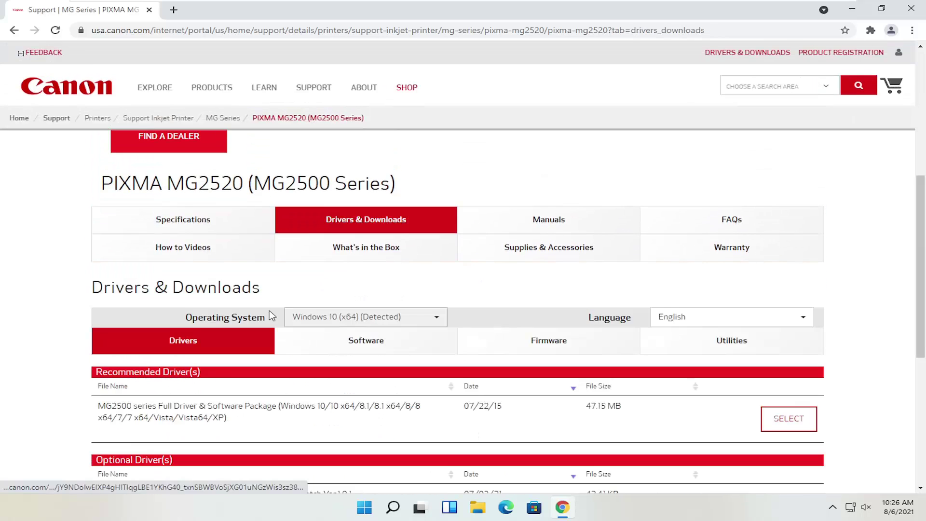
scroll(238, 320, down, 2)
scroll(298, 333, up, 1)
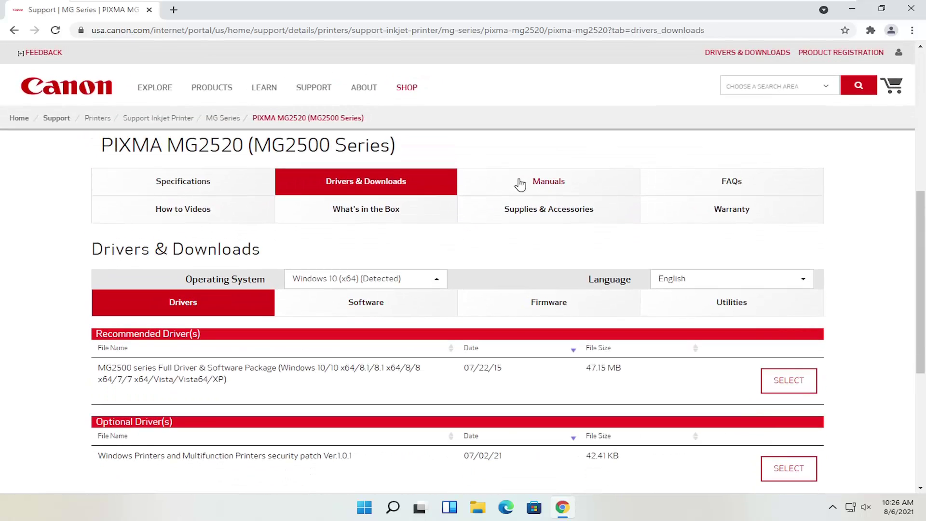
Look through the printer's Manuals, How to Videos and Specifications sections, ending back on Drivers & Downloads
click(521, 182)
scroll(436, 326, down, 2)
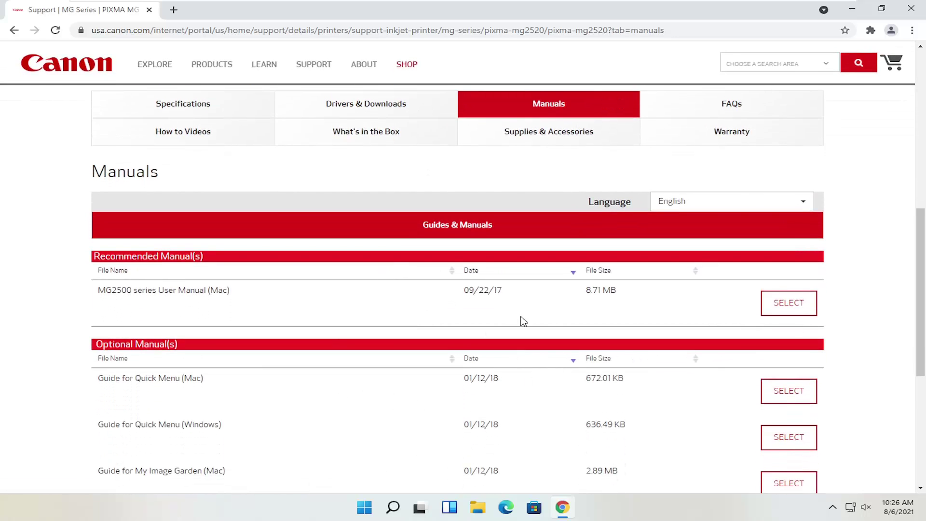
scroll(486, 308, up, 2)
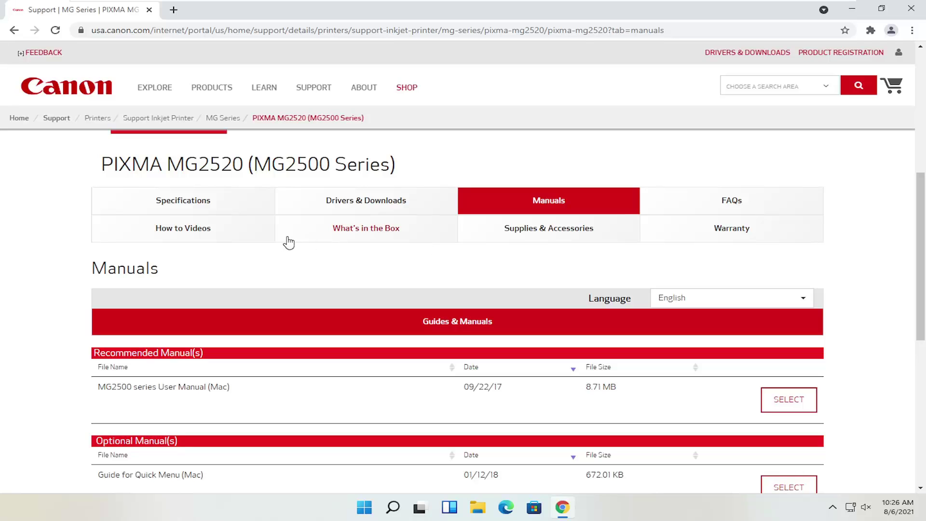
click(213, 233)
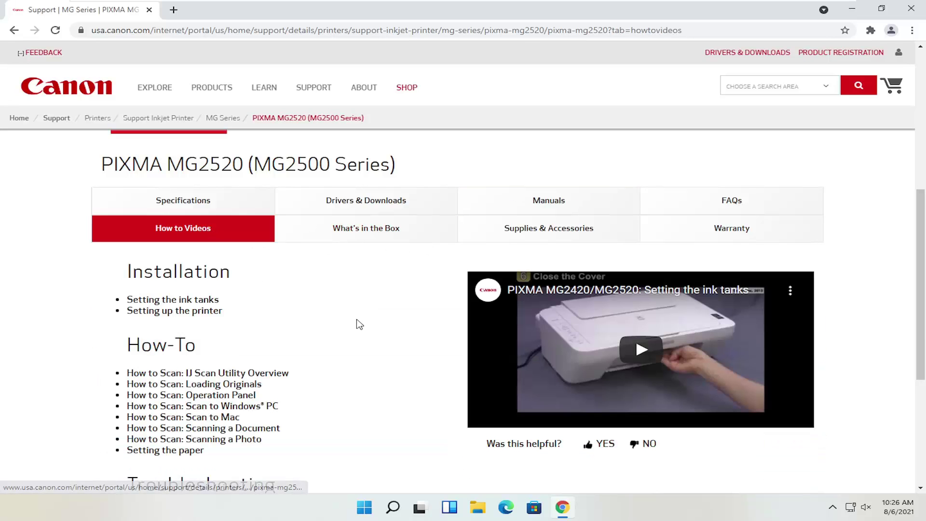
scroll(356, 324, up, 1)
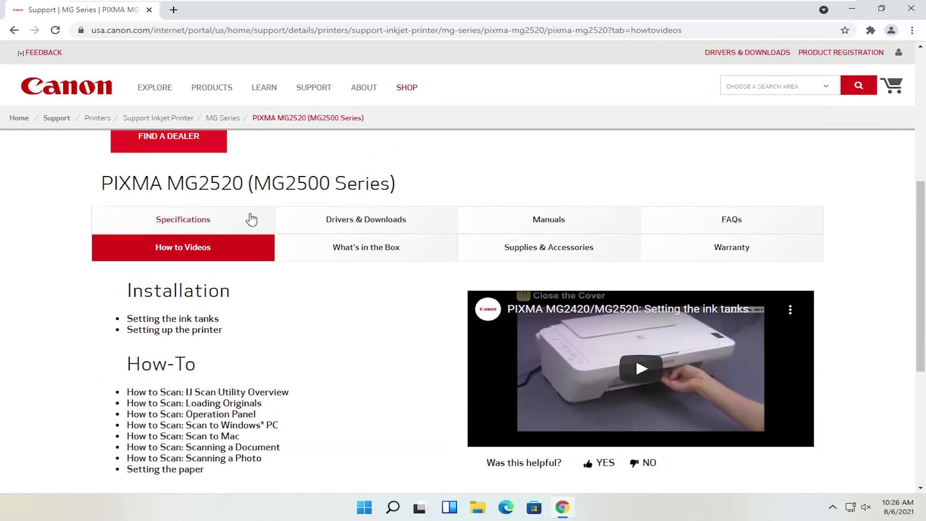
click(219, 223)
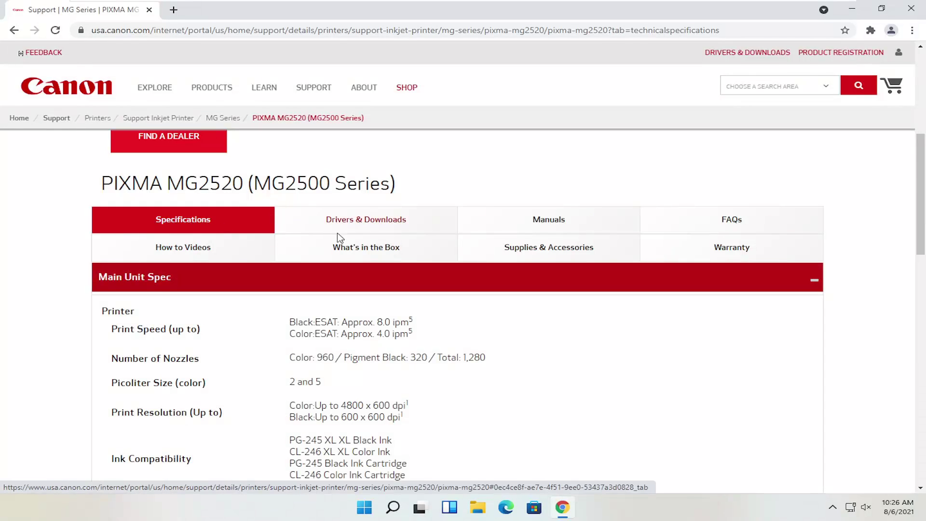
click(378, 222)
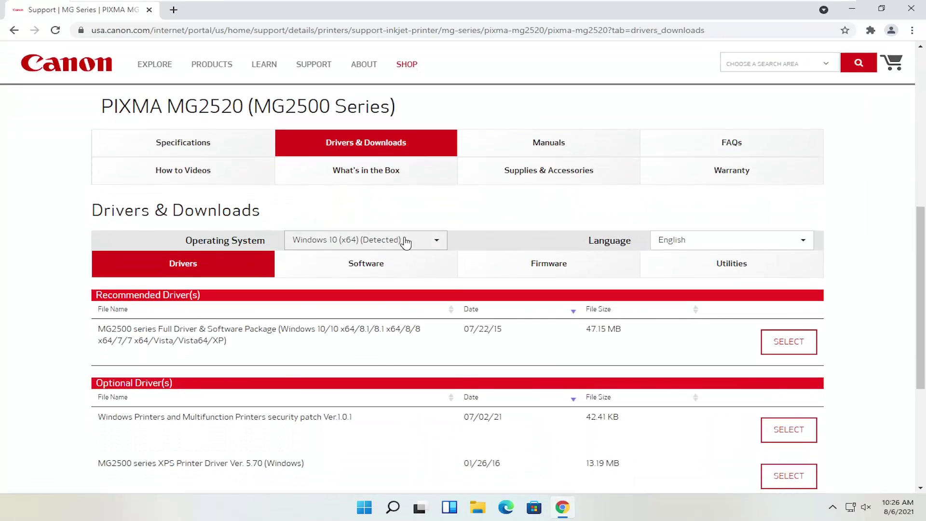
Check the available operating system choices for the drivers, keeping Windows 10 (x64), and view the driver list
click(405, 242)
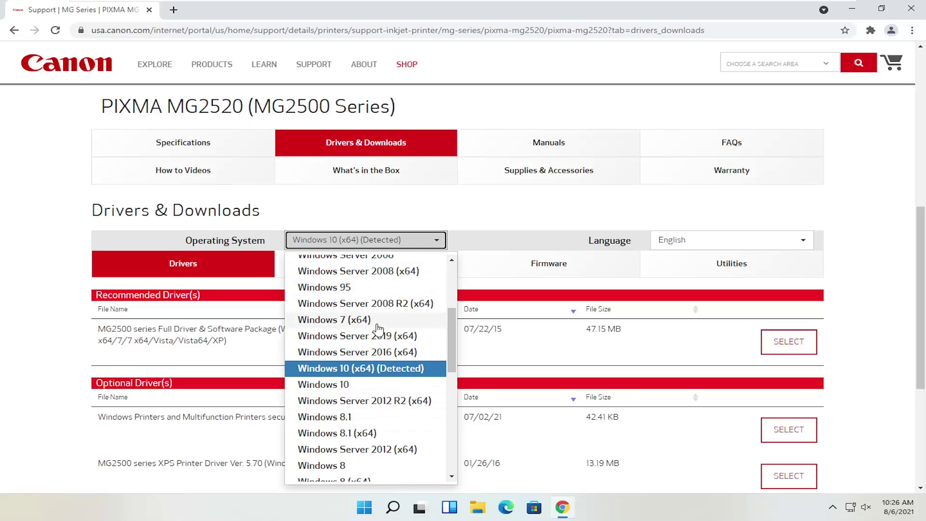
click(15, 310)
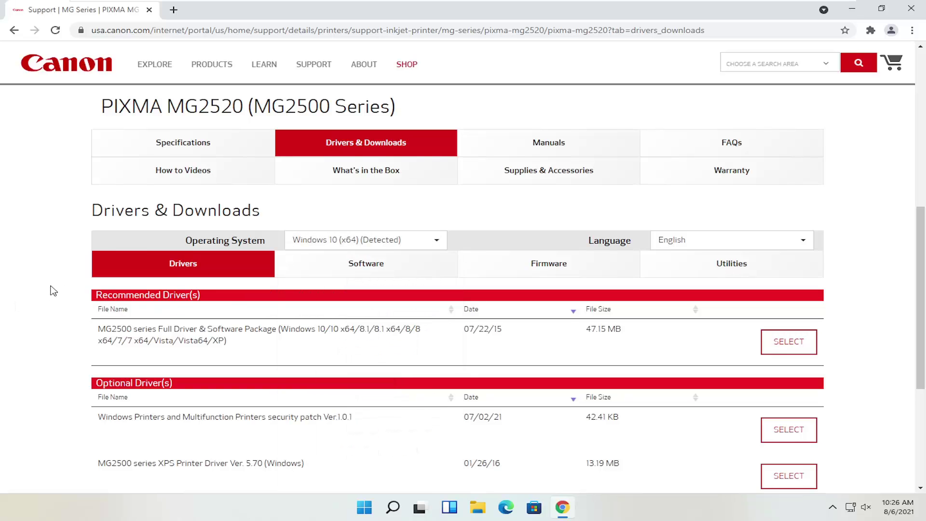
scroll(70, 284, down, 1)
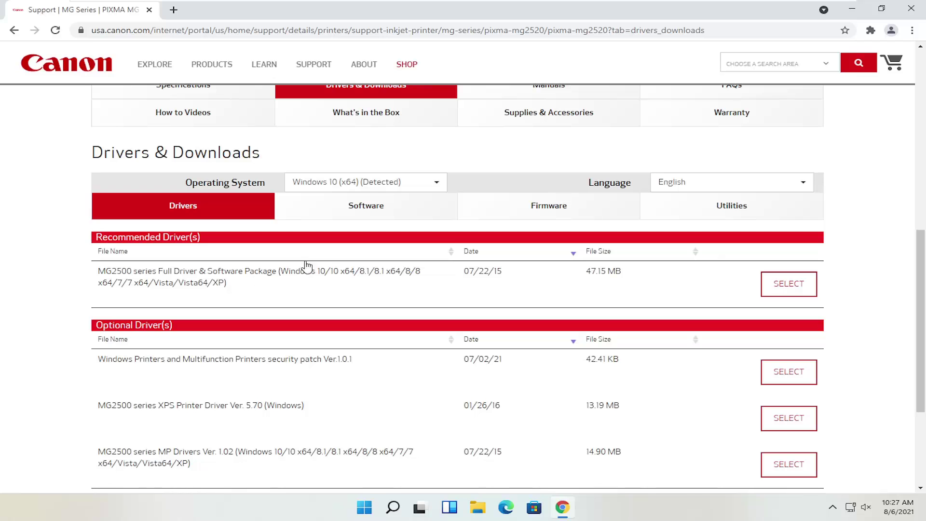
Download the recommended MG2500 series Full Driver & Software Package and show the downloaded file in its folder
click(784, 287)
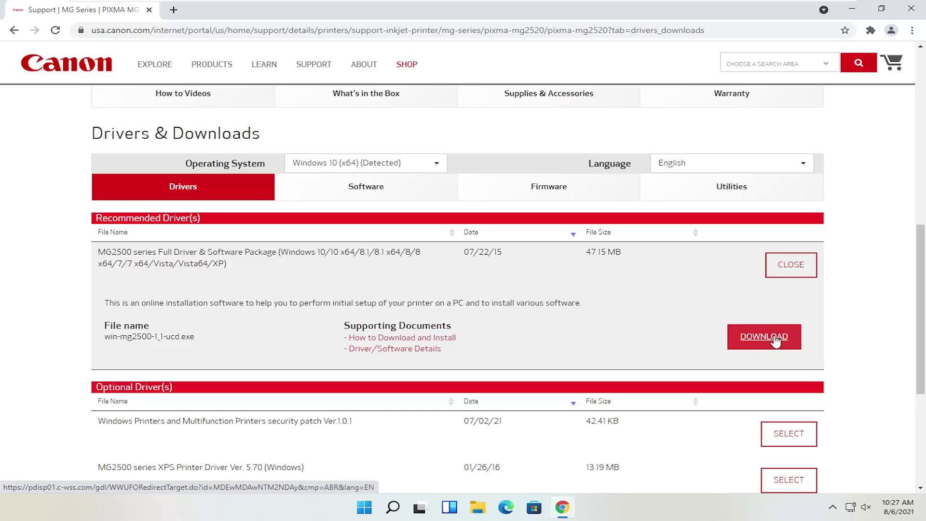
click(769, 339)
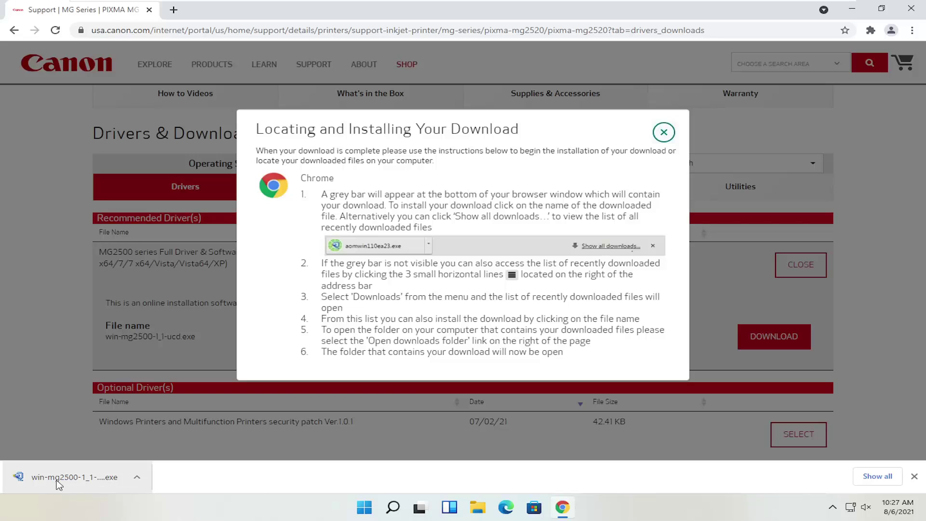
click(137, 476)
click(184, 444)
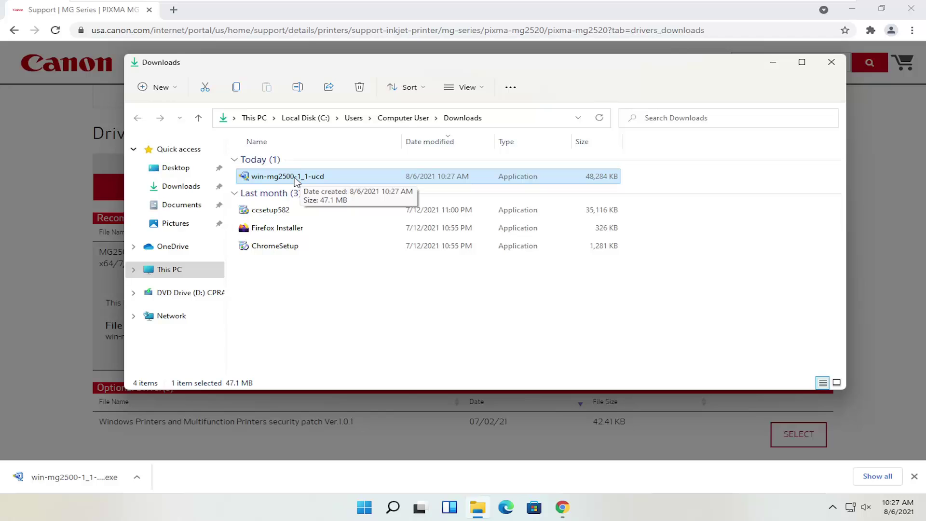
Close the browser, run the win-mg2500-1_1-ucd installer with permission to make changes, and minimize the Downloads folder
click(916, 10)
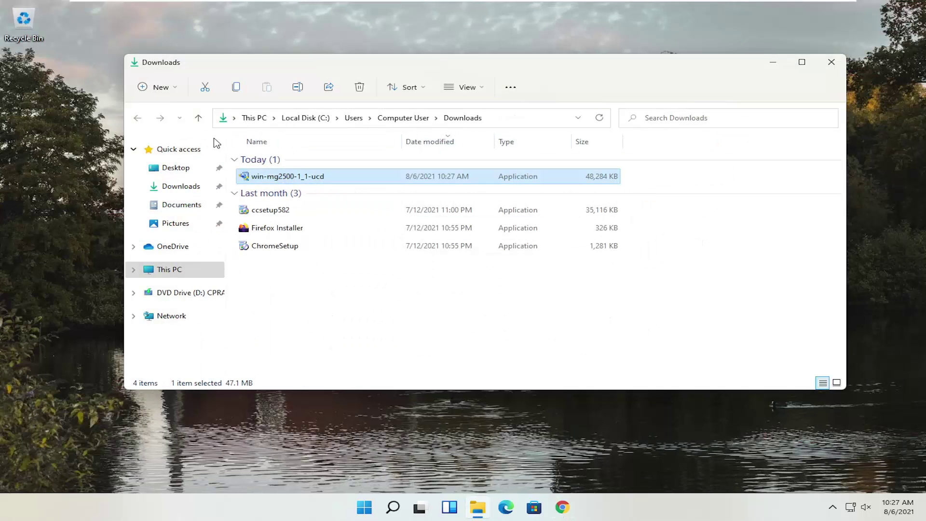
double_click(276, 178)
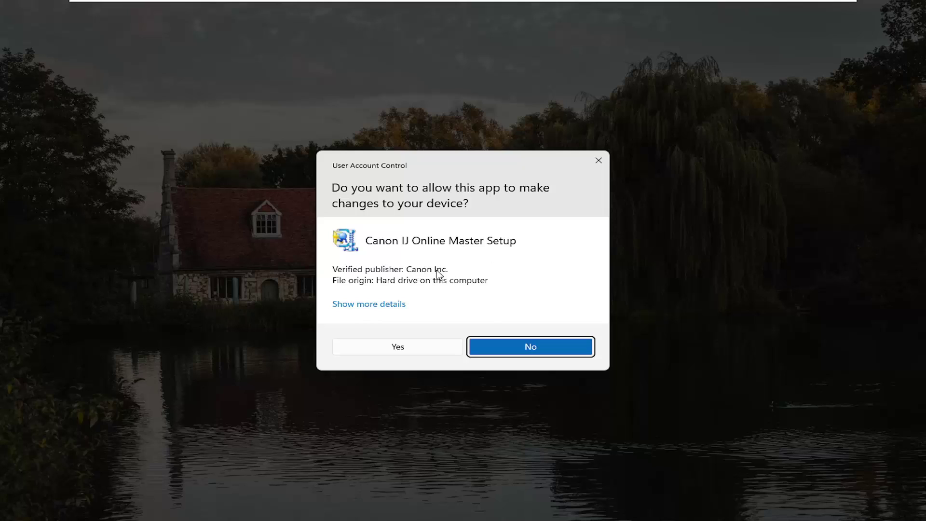
click(399, 347)
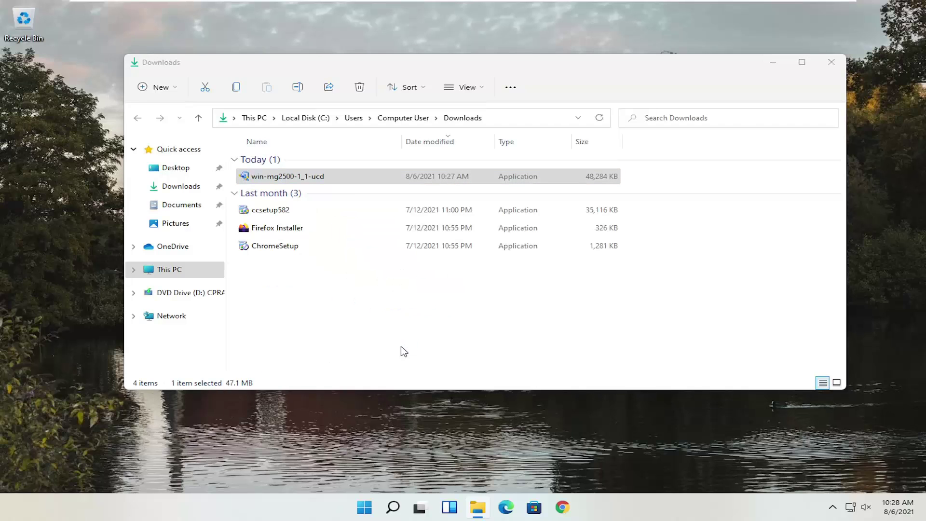
click(773, 63)
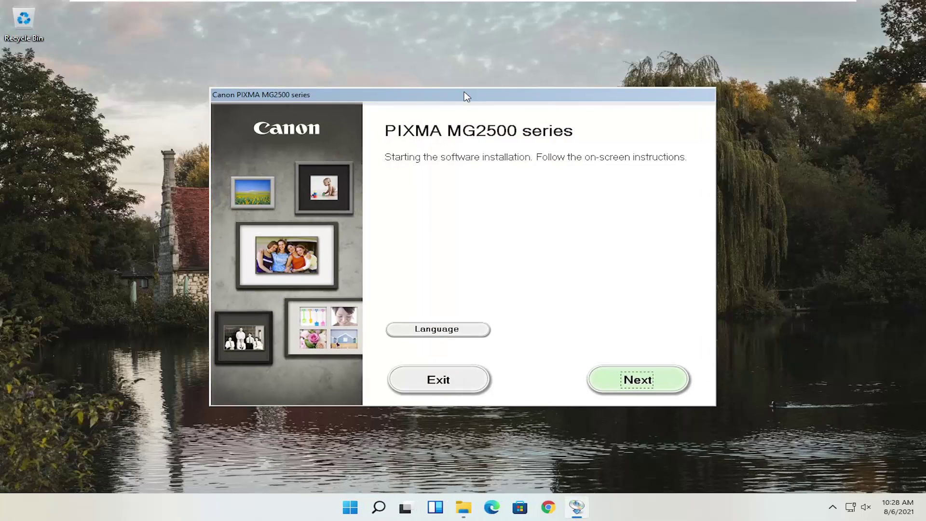
Move the installer window slightly higher and check its language choices, keeping English
drag(466, 98, 471, 72)
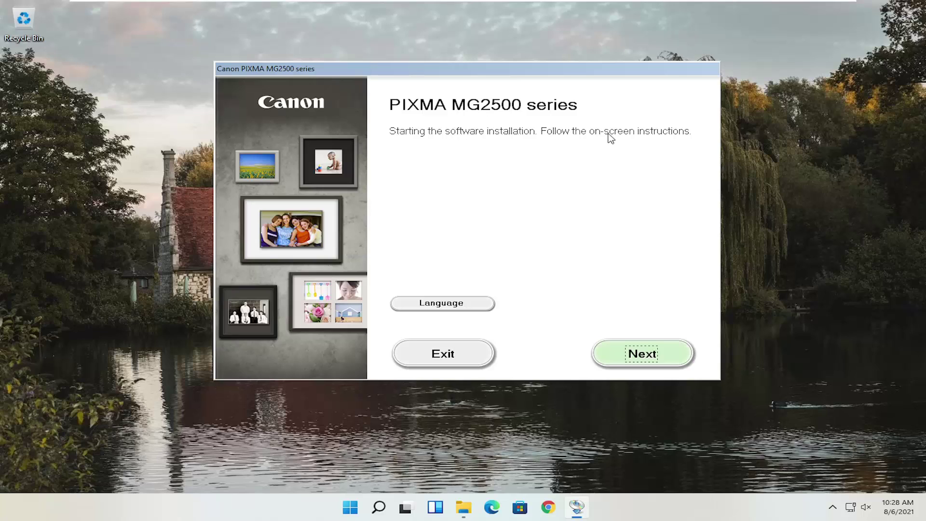
click(440, 306)
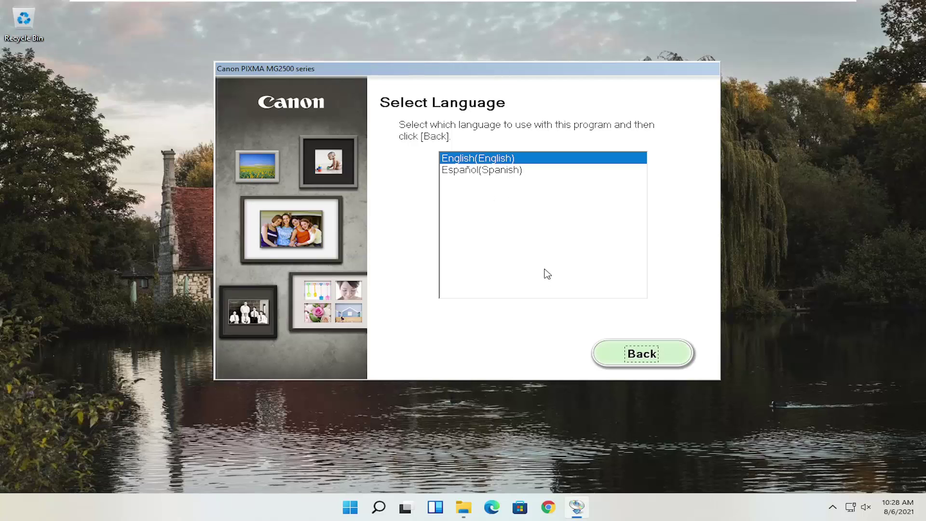
click(625, 356)
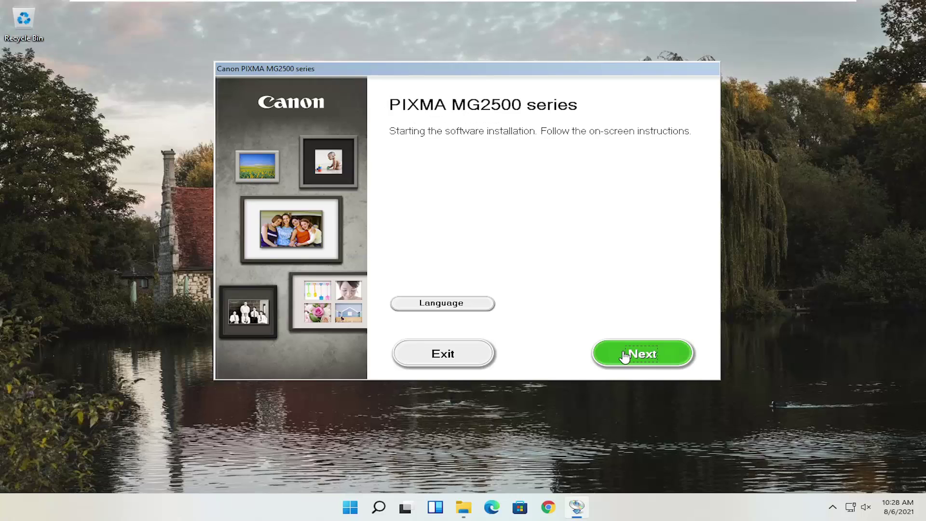
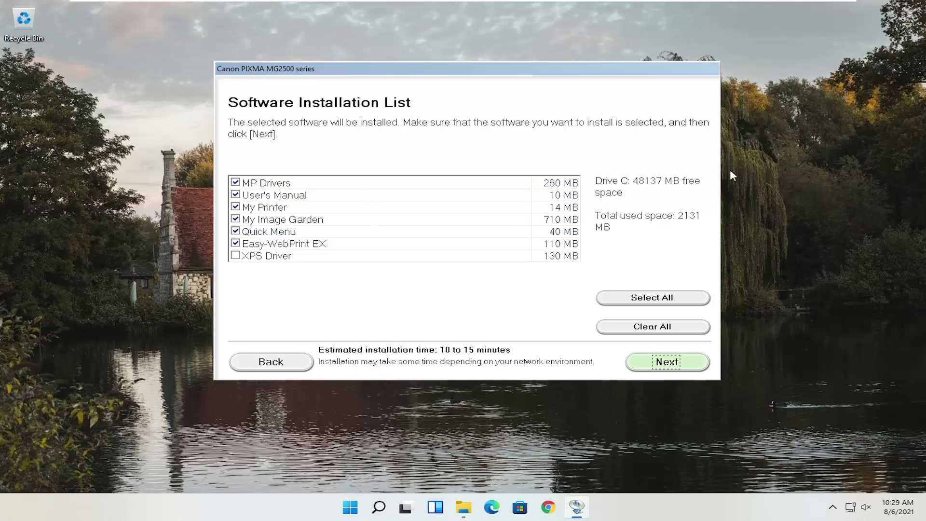
Exclude Easy-WebPrint EX from the software to install and confirm the installation list
mouse_move(577, 235)
mouse_move(247, 185)
mouse_move(292, 223)
click(235, 244)
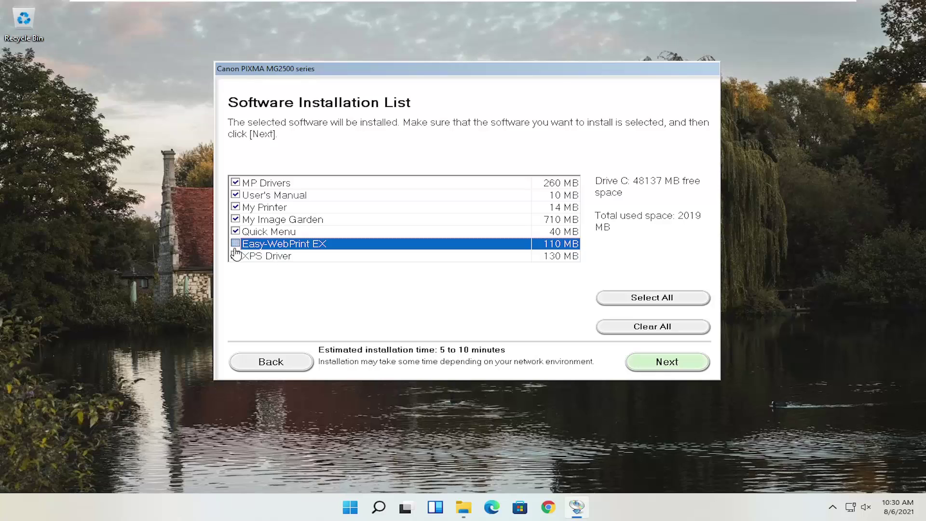
mouse_move(237, 248)
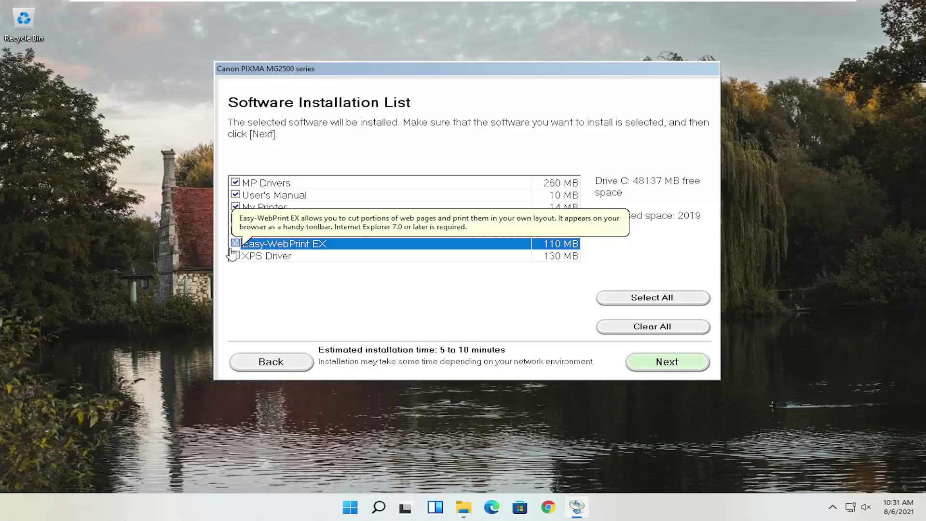
click(659, 363)
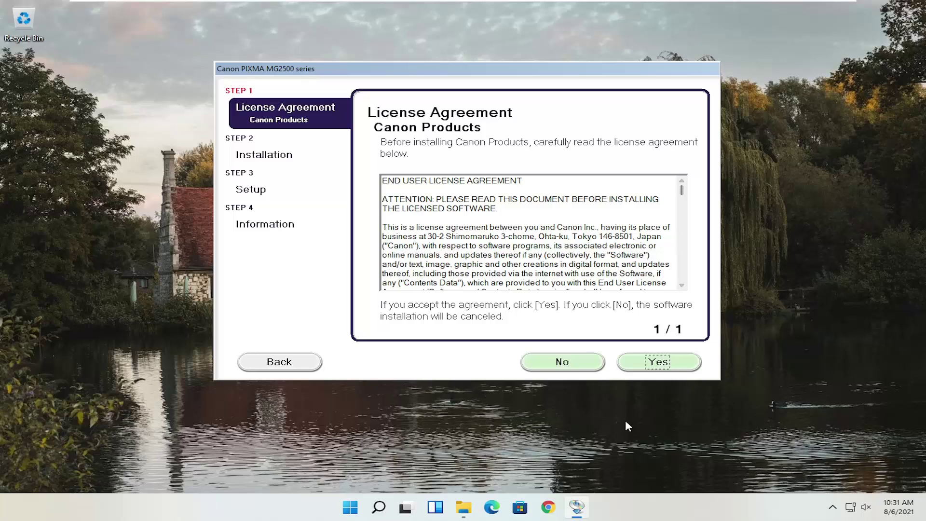
Accept the Canon Products license agreement and proceed past the firewall notice to start the software installation
click(633, 370)
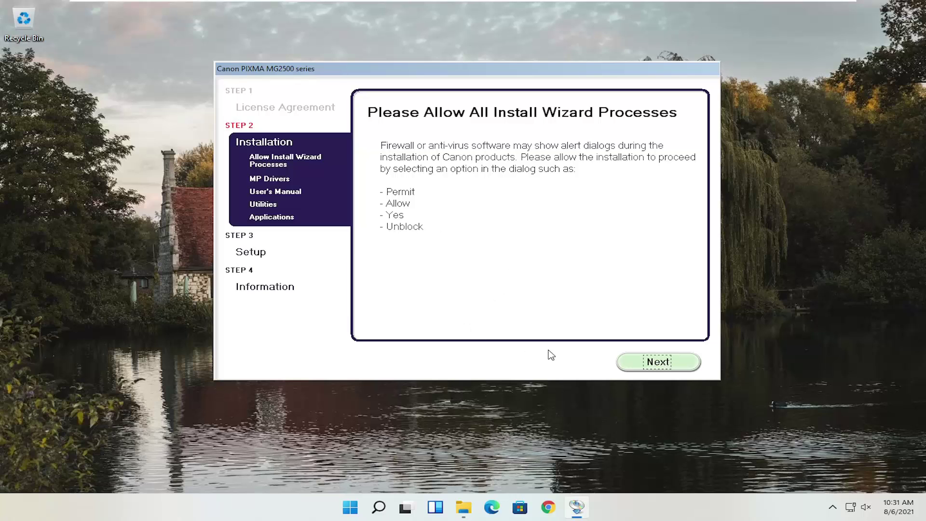
click(650, 365)
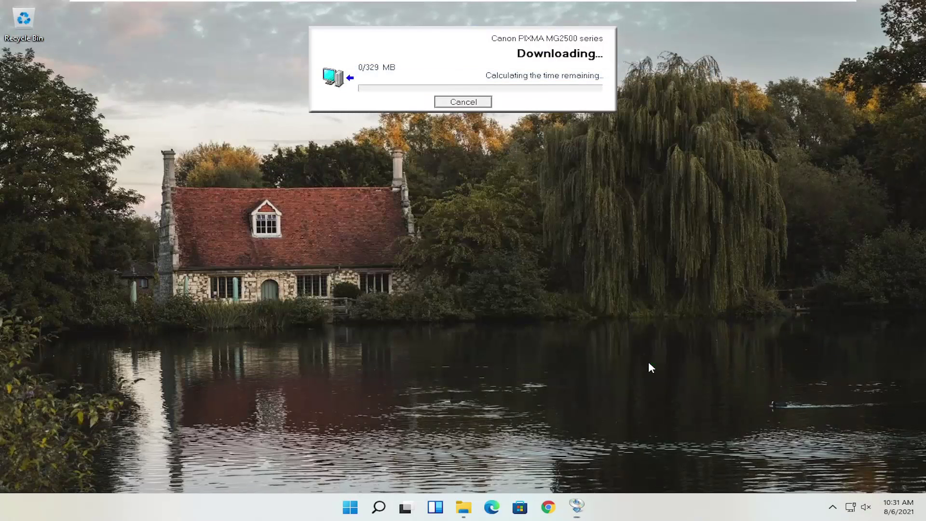